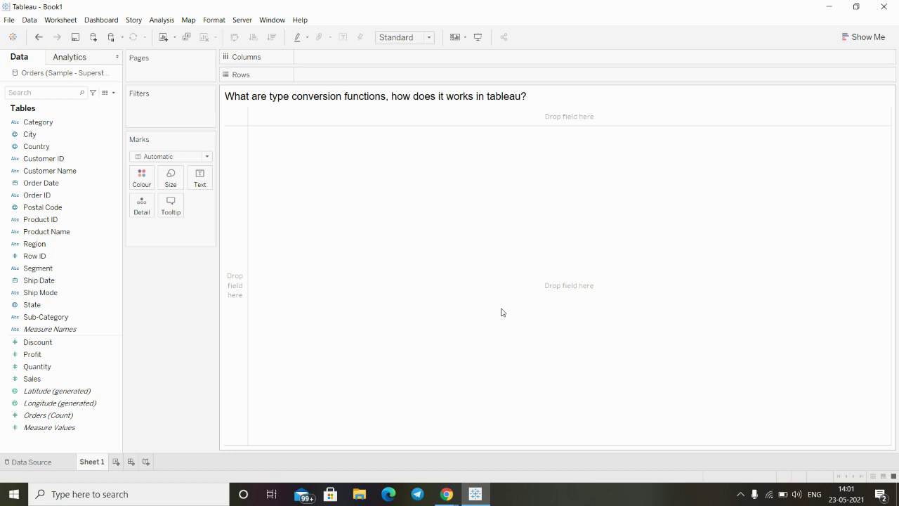
Create calculated field Calculation1 and filter its function list to Type Conversion functions
click(113, 92)
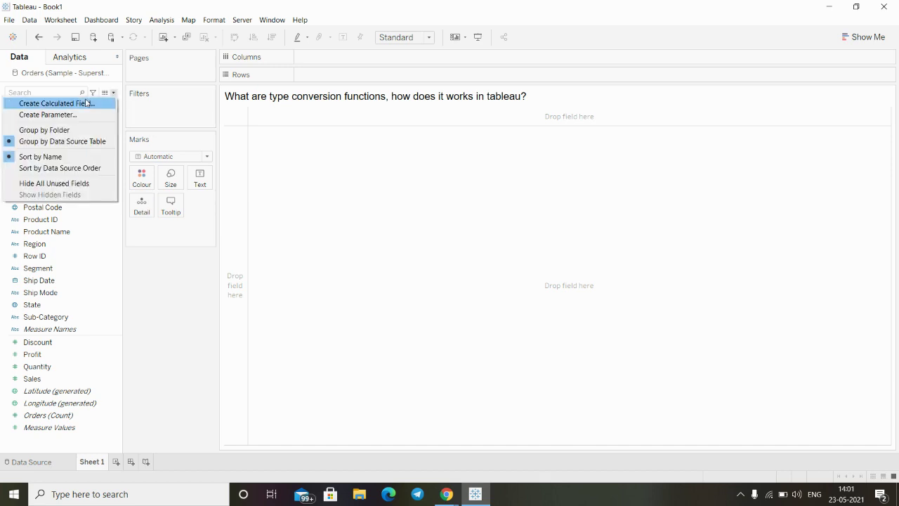
click(86, 103)
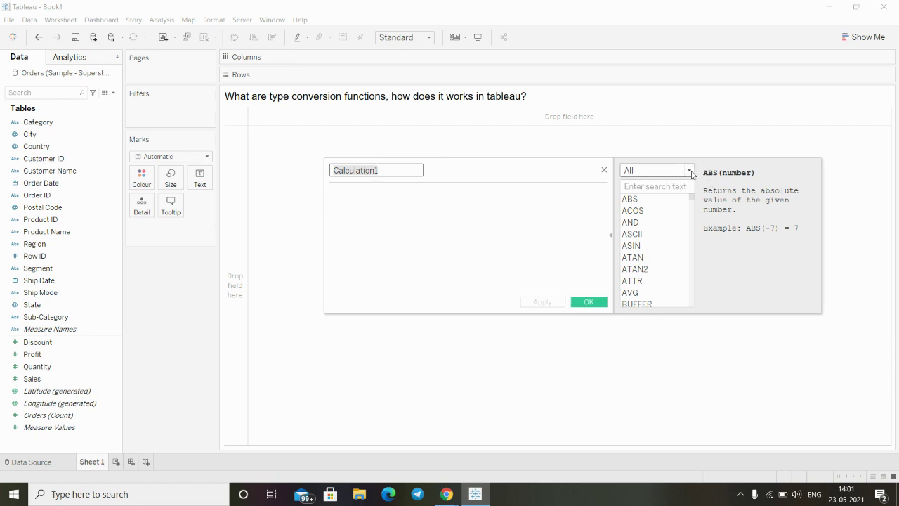
click(691, 172)
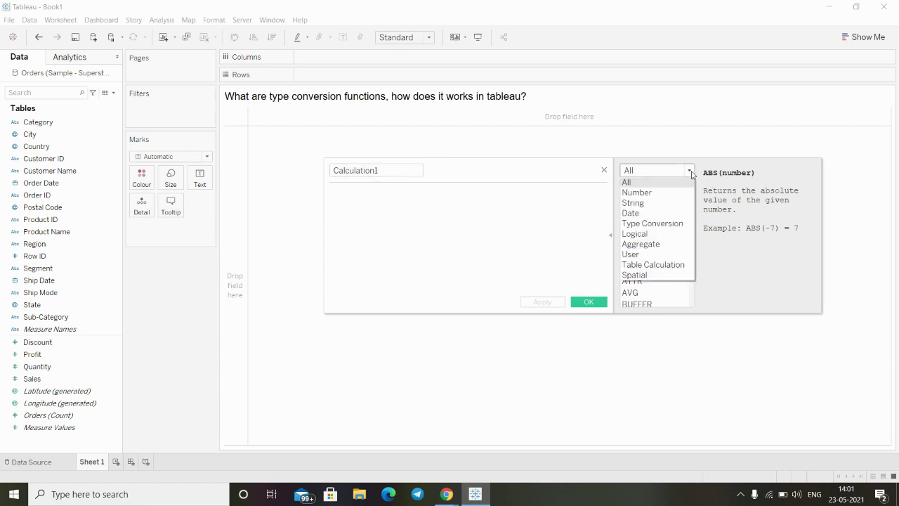
click(645, 223)
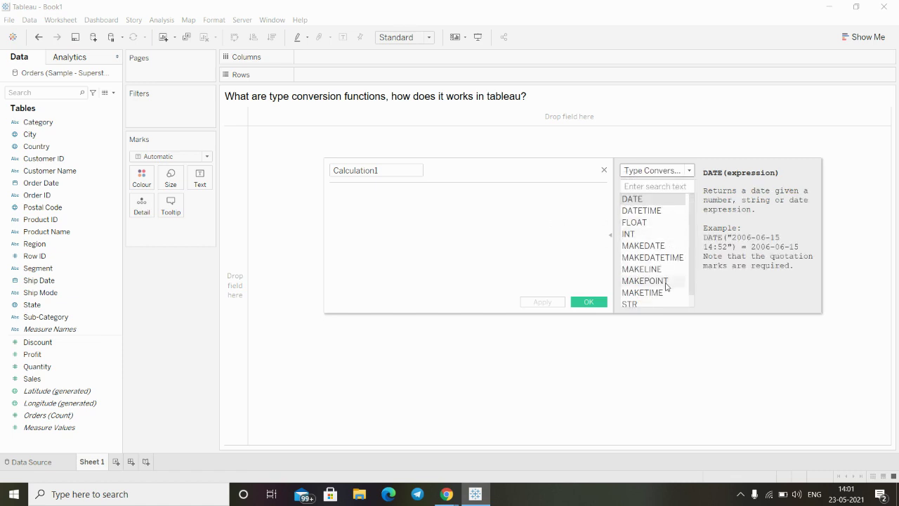
scroll(666, 281, down, 1)
scroll(665, 279, up, 1)
scroll(665, 279, down, 1)
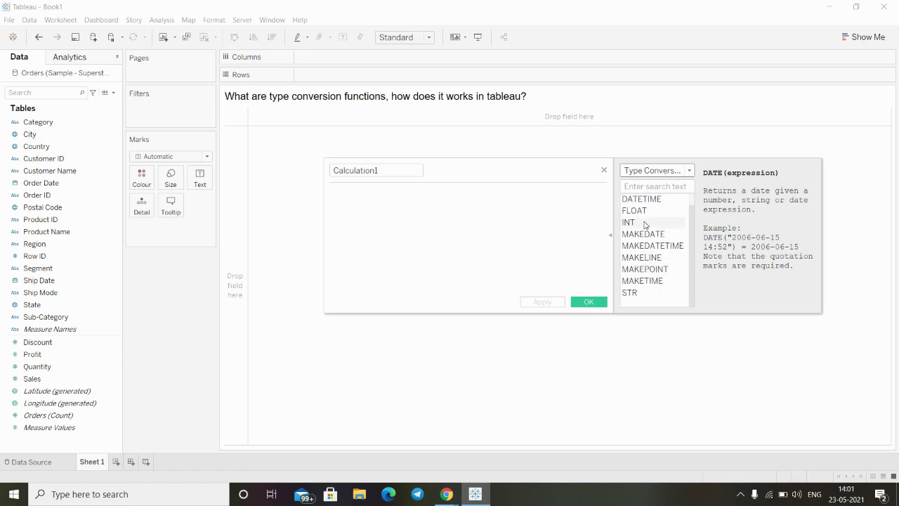
scroll(645, 224, up, 1)
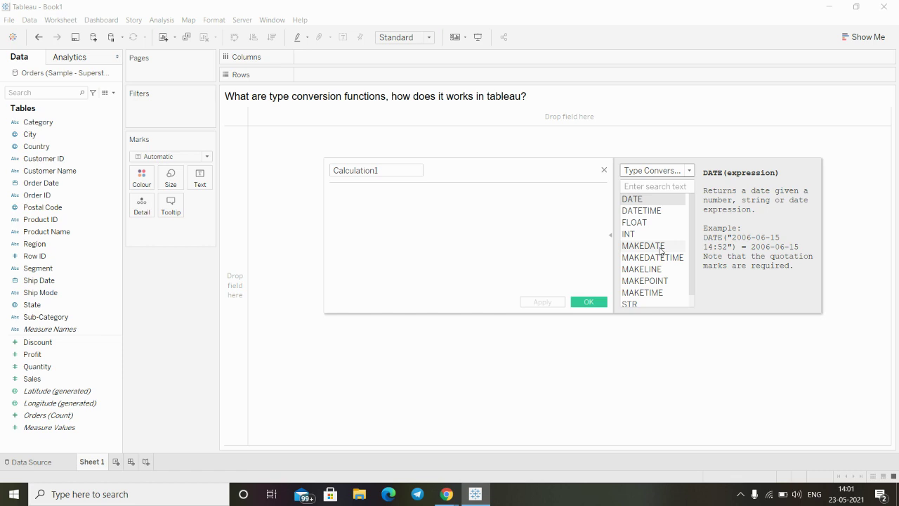
scroll(660, 250, down, 1)
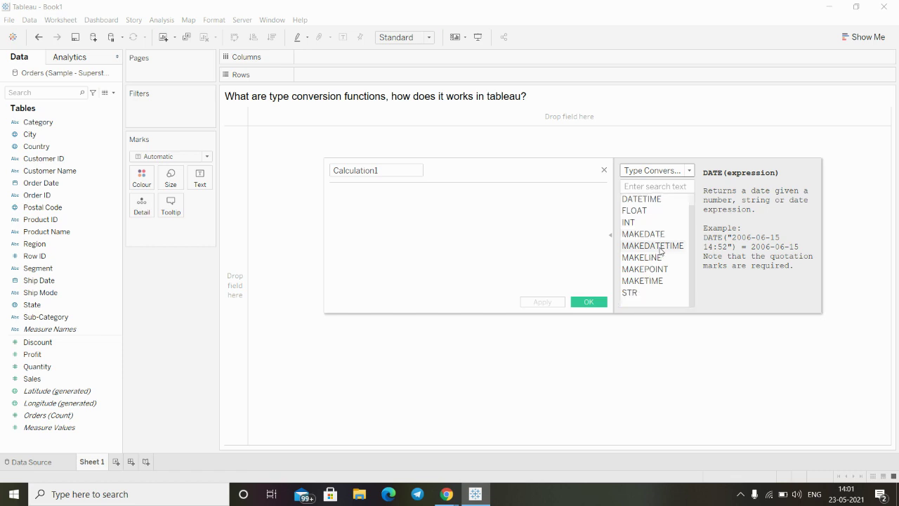
scroll(660, 250, up, 1)
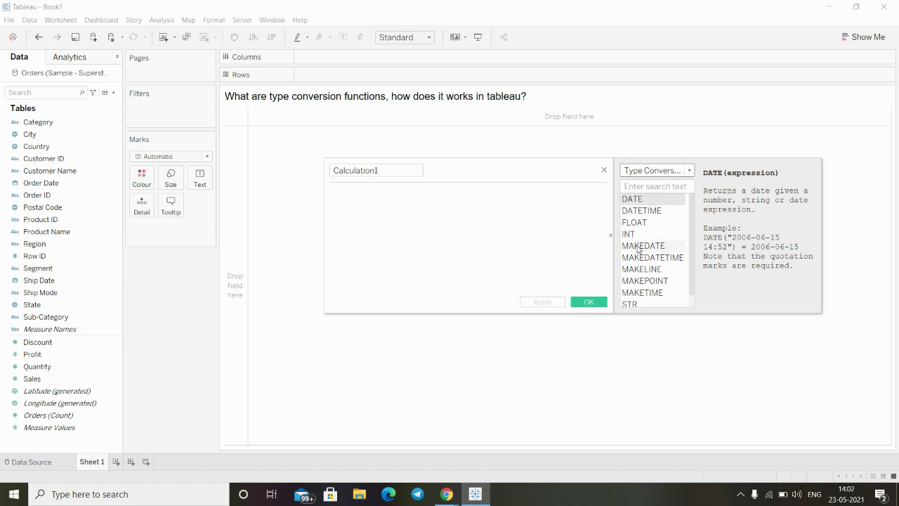
After reading FLOAT's help, enter the formula FLOAT("45") using autocomplete
click(632, 221)
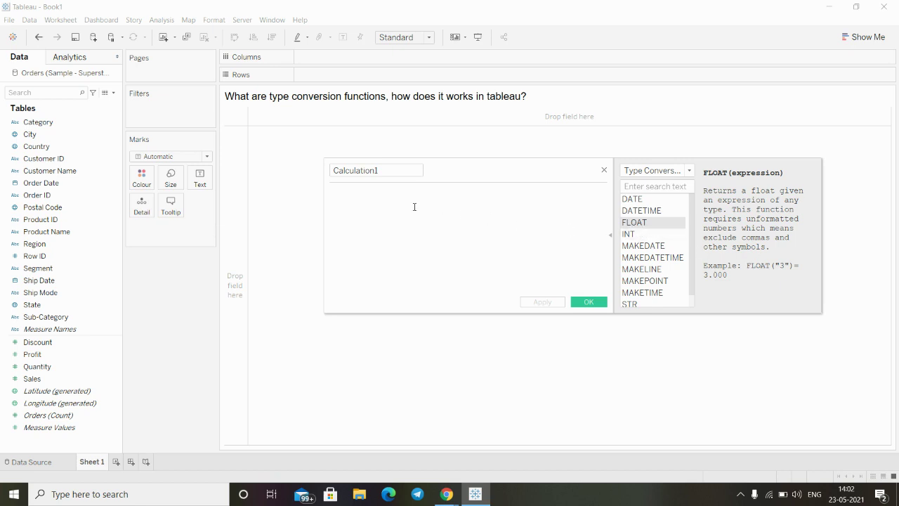
text(FLOA)
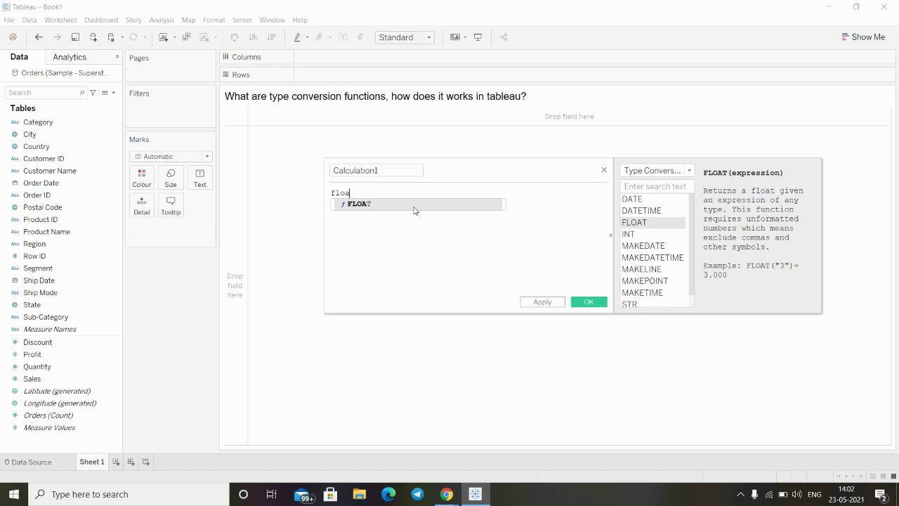
key(Return)
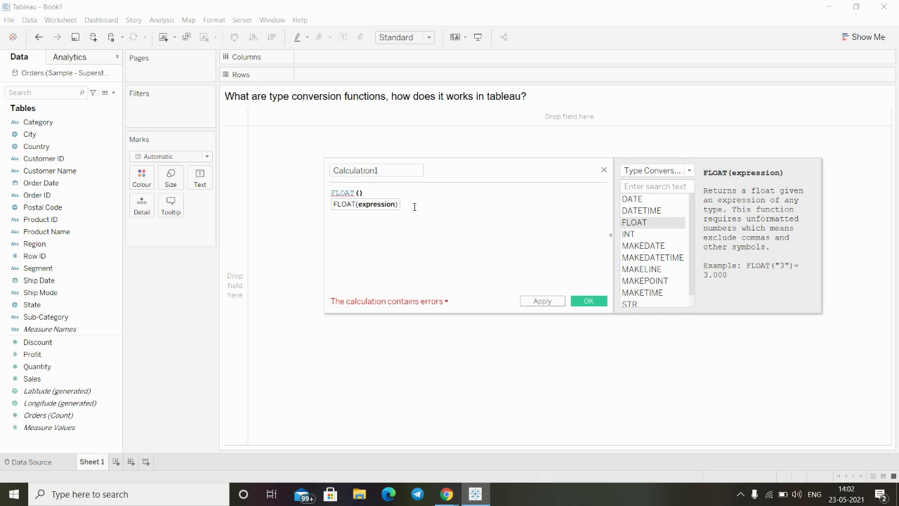
text(")
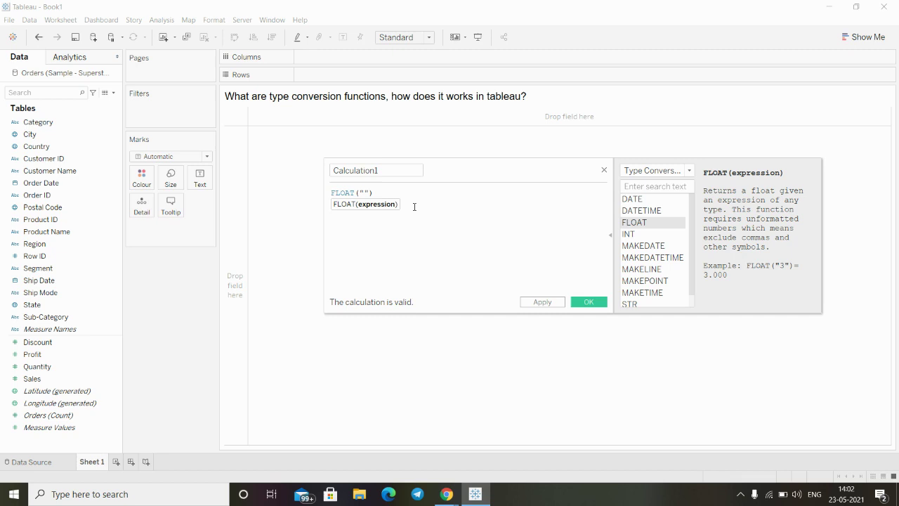
text(45)
Save Calculation1 and place it on the Sheet1 view as SUM(Calculation1)
click(541, 302)
click(589, 302)
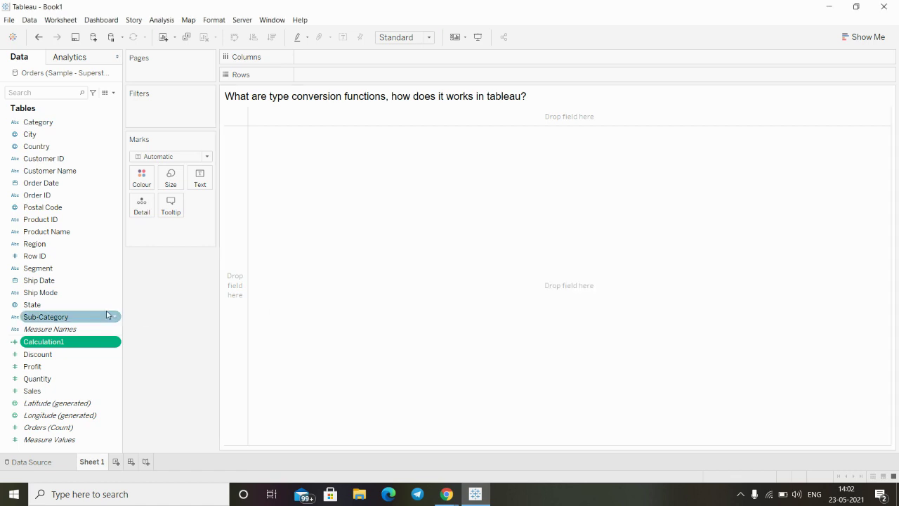
drag(35, 344, 201, 181)
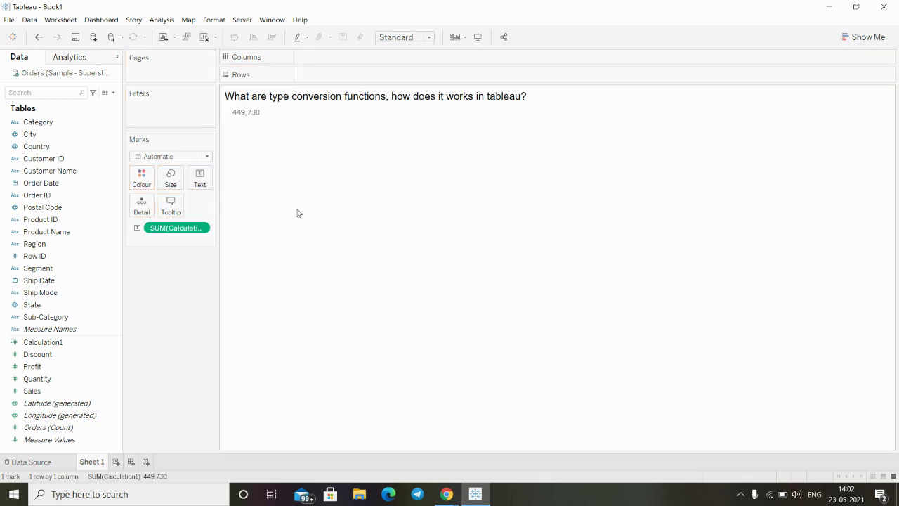
Change Calculation1's aggregation from Sum to Average so the view shows 45.00
click(204, 228)
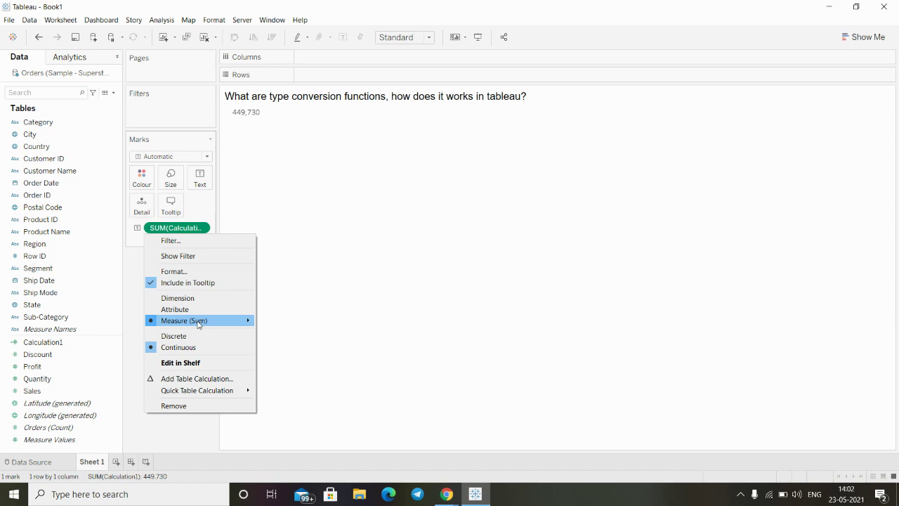
mouse_move(215, 322)
click(280, 335)
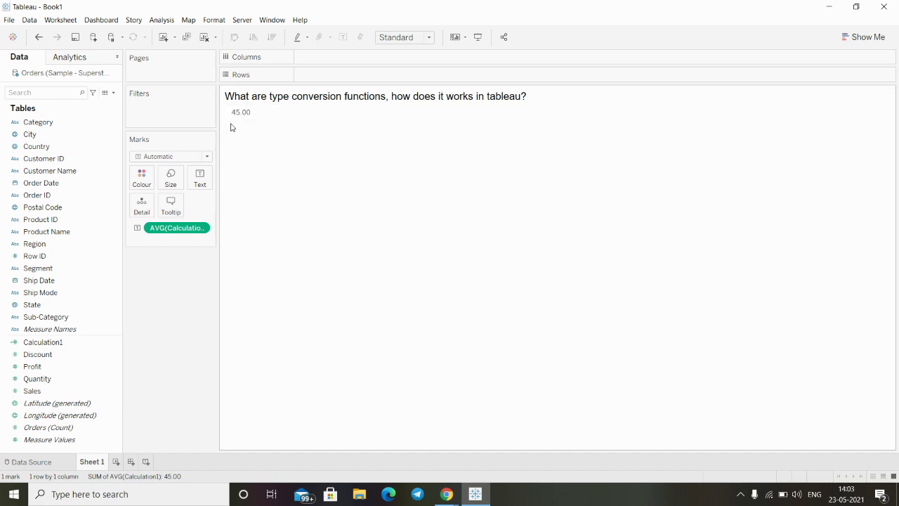
mouse_move(239, 116)
Reopen Calculation1 in the calculation editor
click(87, 343)
click(115, 343)
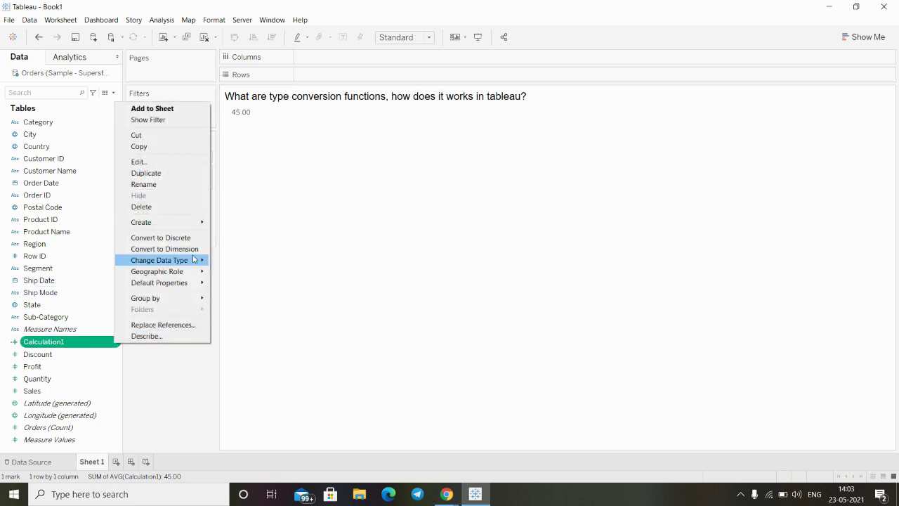
click(141, 162)
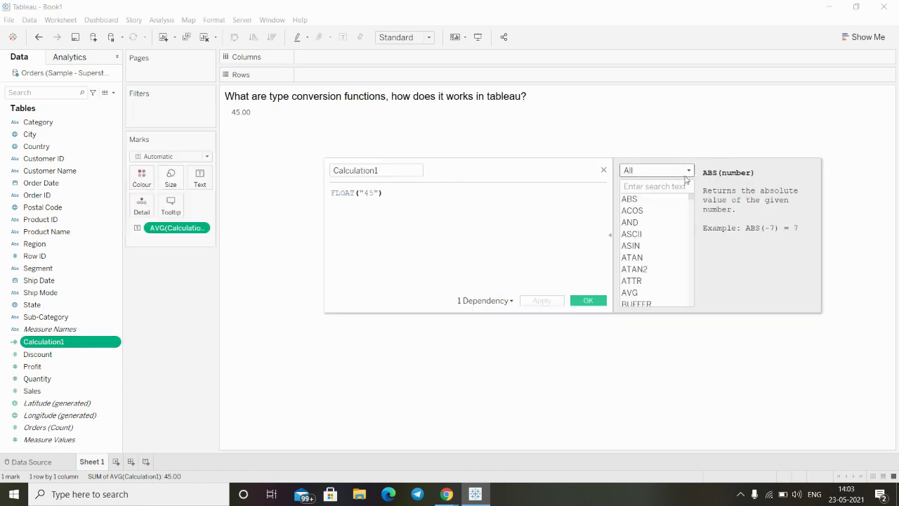
Review MAKEDATE's help under Type Conversion, then delete the FLOAT("45") formula
click(689, 173)
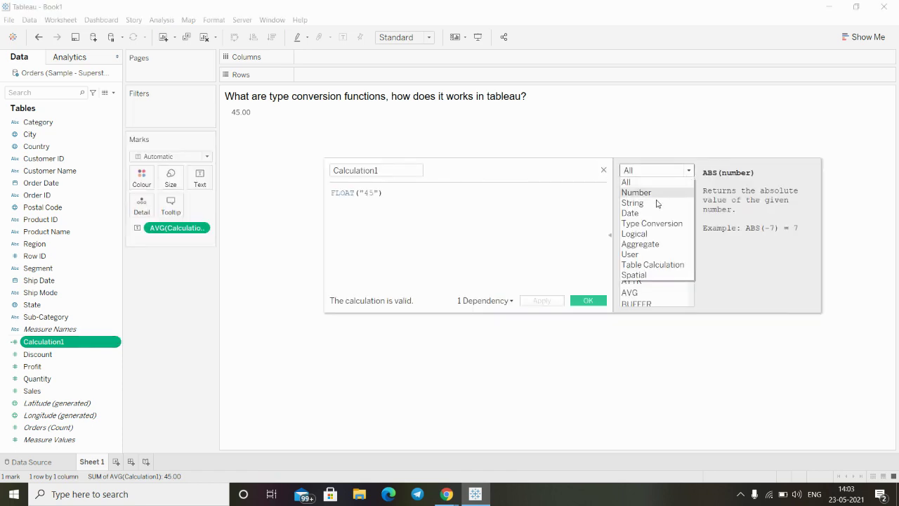
click(650, 223)
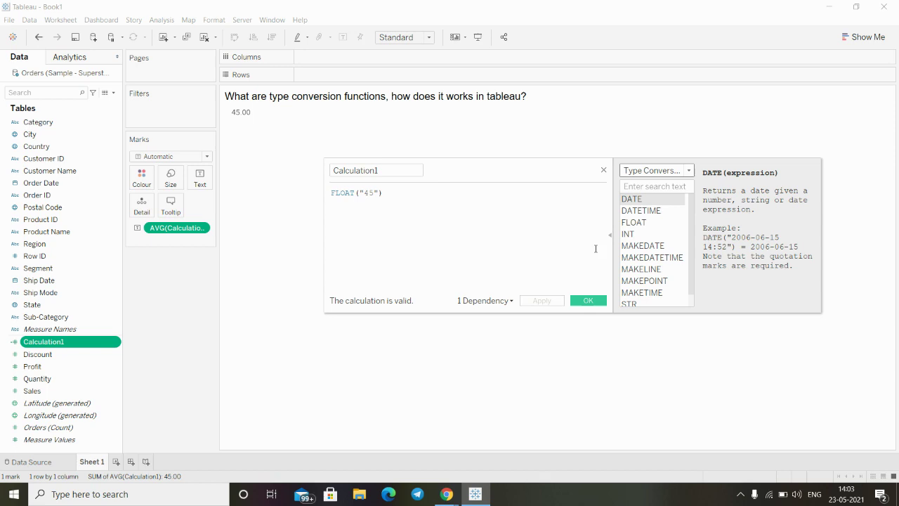
scroll(653, 270, down, 1)
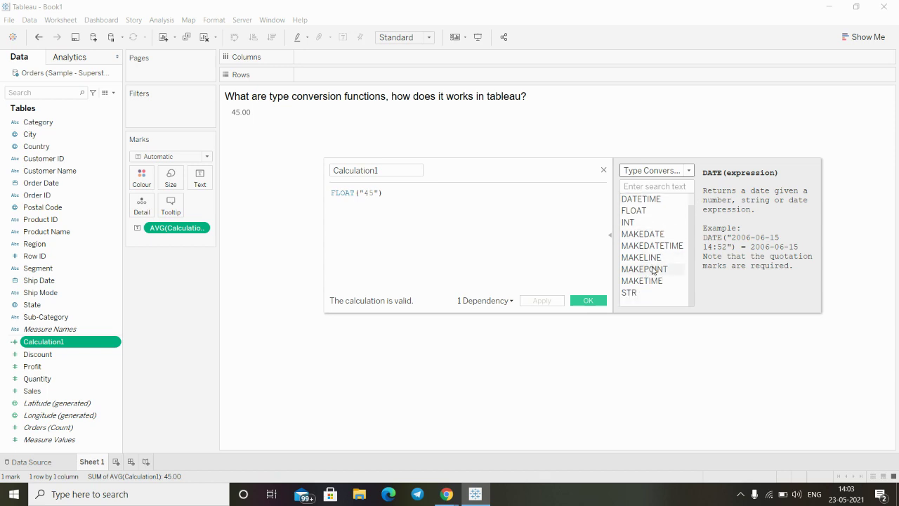
scroll(654, 271, up, 1)
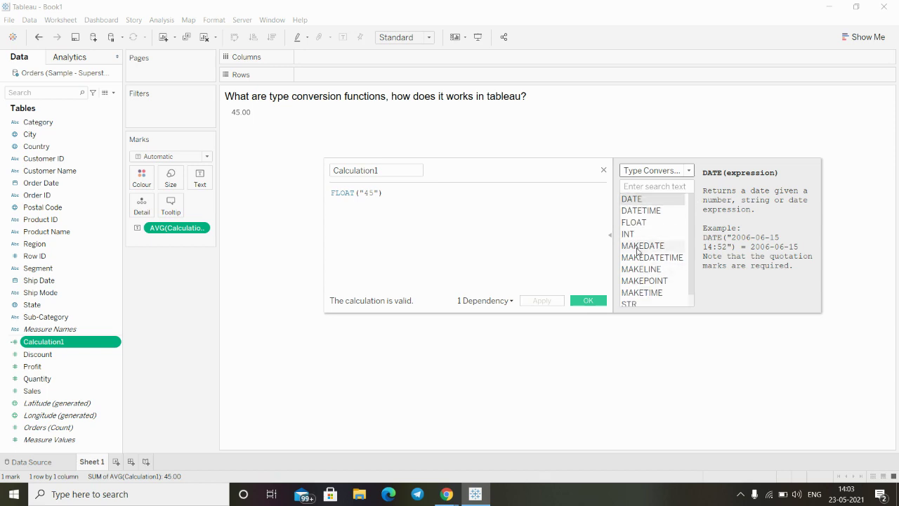
click(637, 247)
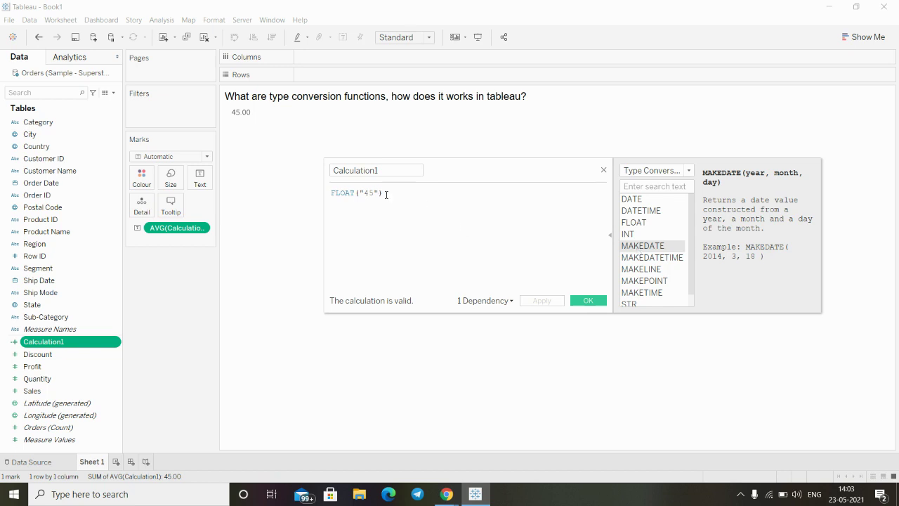
drag(385, 195, 317, 196)
key(BackSpace)
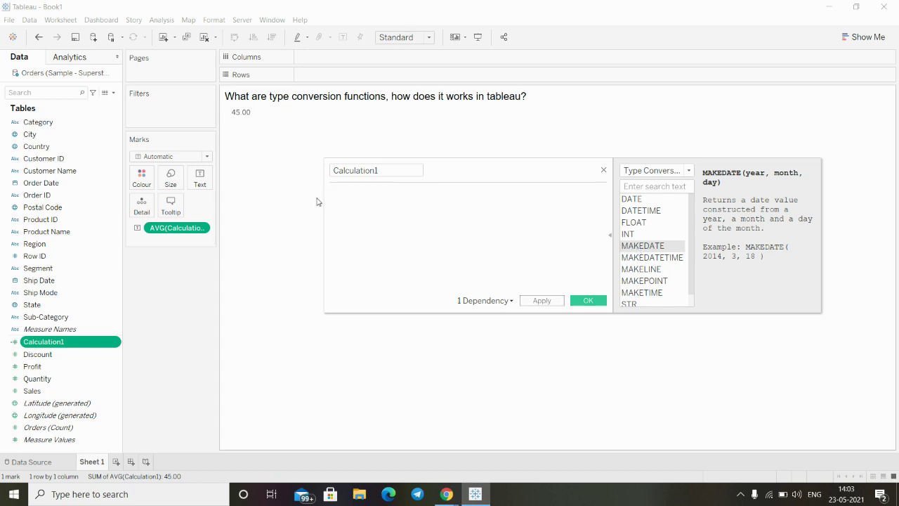
Enter MAKEDATE() via the 'make' autocomplete and read MAKEDATETIME's description
text(make)
key(Return)
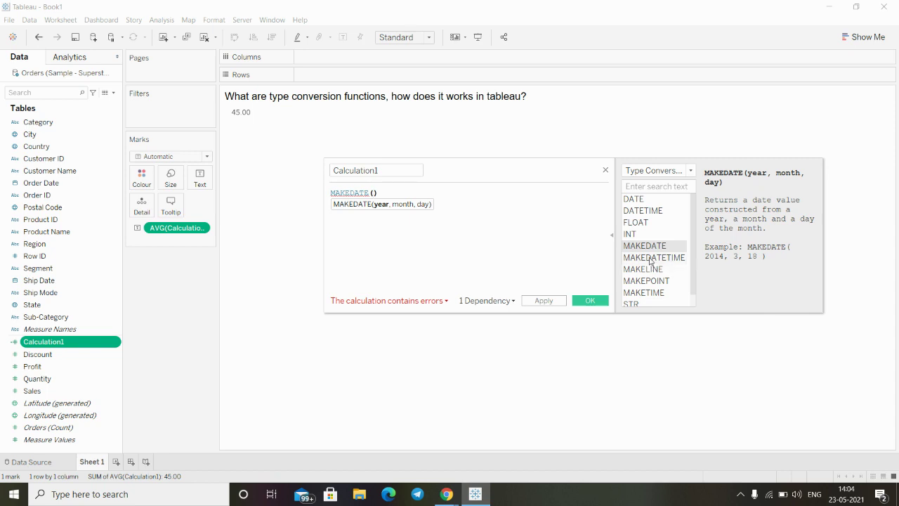
click(650, 257)
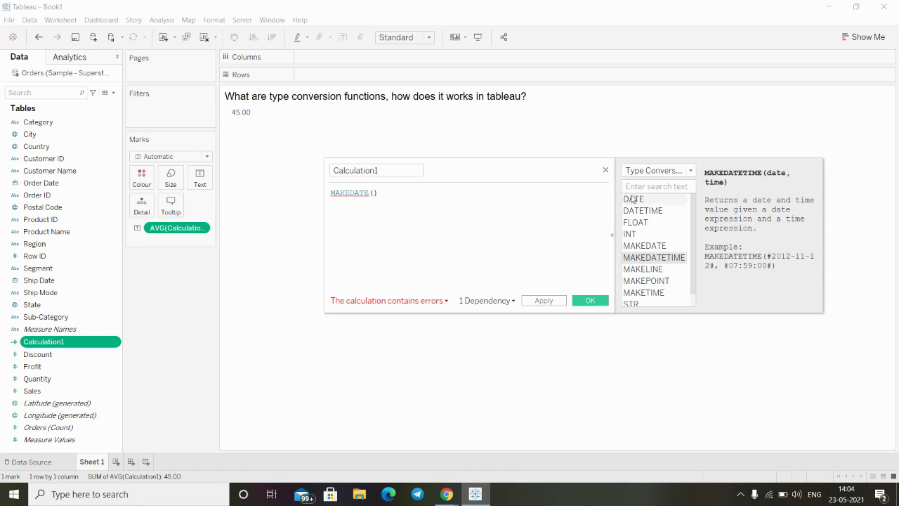
scroll(639, 206, down, 1)
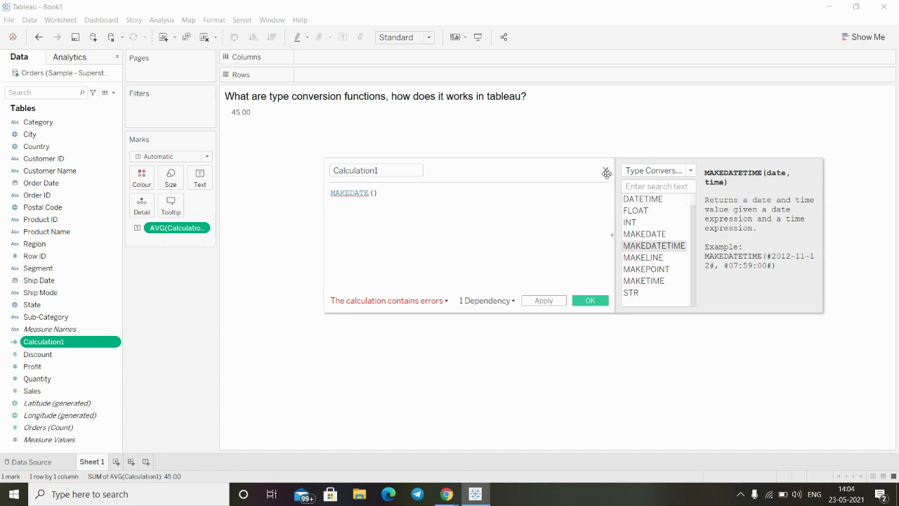